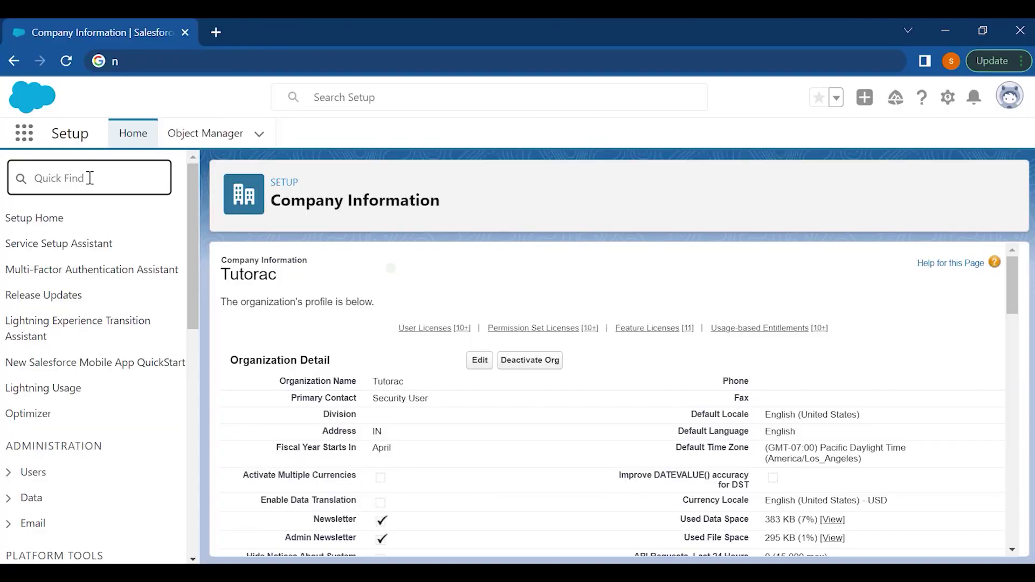
- Filter the Setup Quick Find to 'company', correcting the misspelled search term
{"action": "type", "text": "com"}
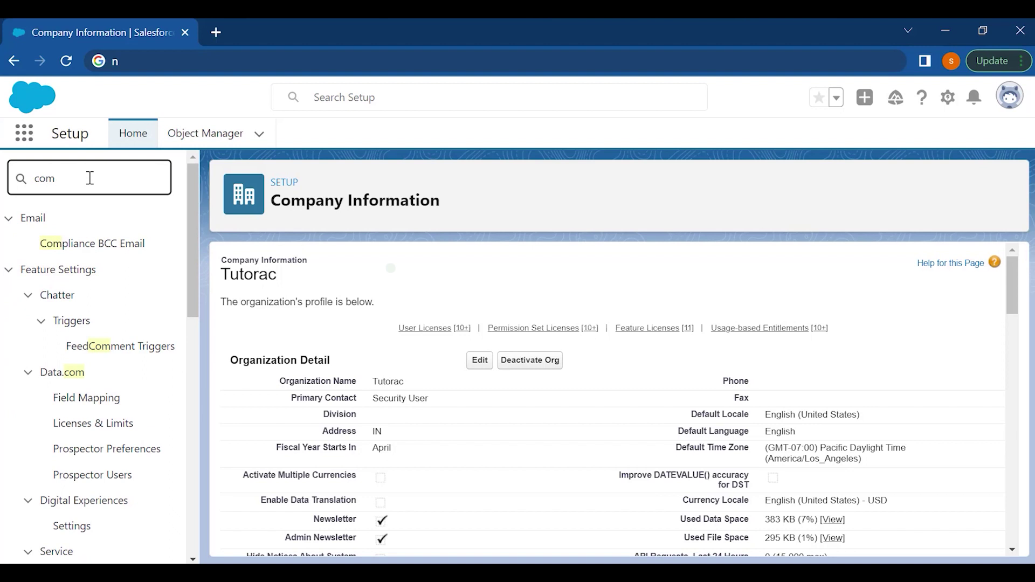
{"action": "type", "text": "pnay"}
{"action": "double_click", "coordinate": [90, 178]}
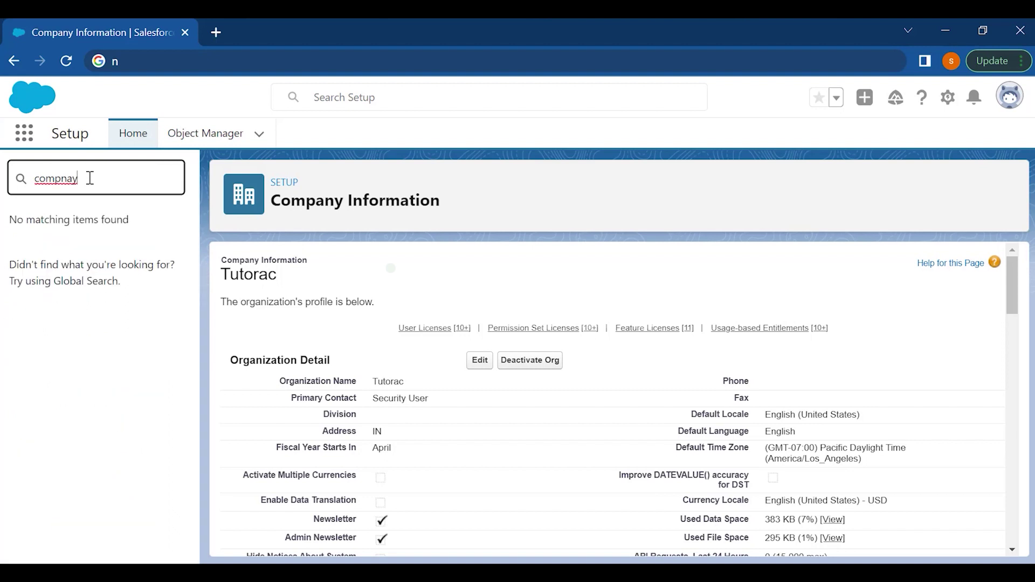
{"action": "type", "text": "com"}
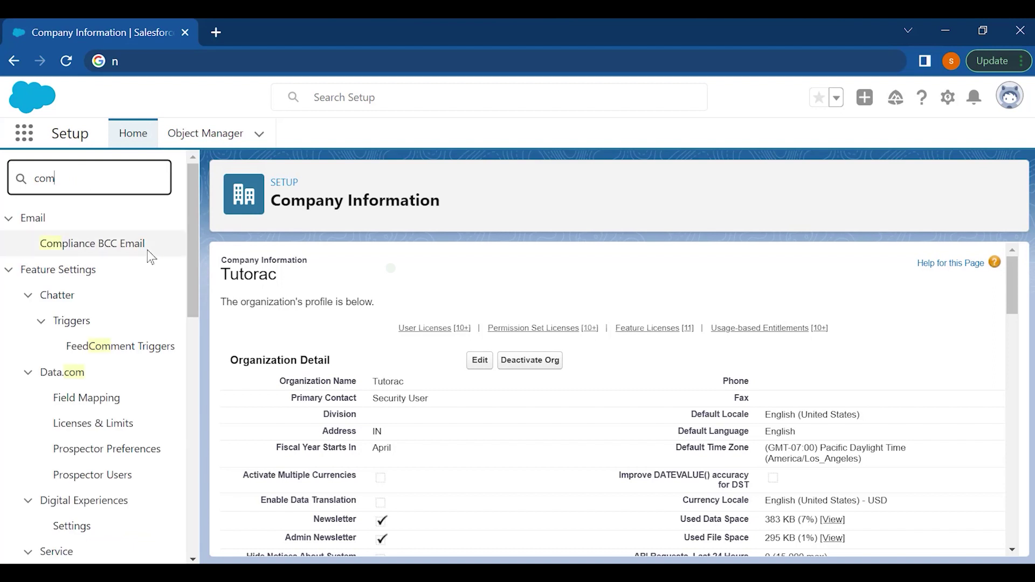
{"action": "type", "text": "pnpany"}
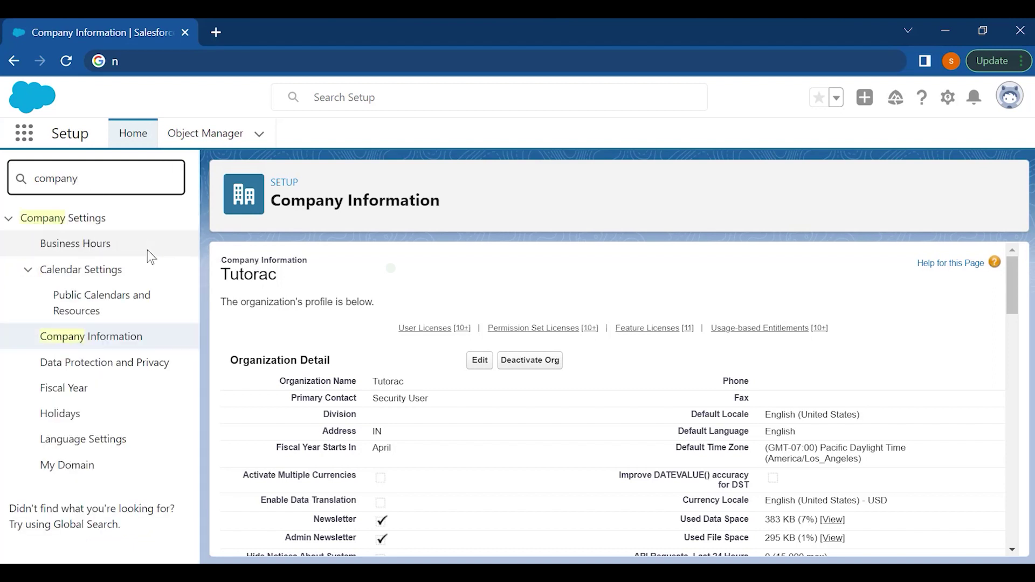
- Open Company Information and start editing the Tutorac organization profile
{"action": "left_click", "coordinate": [117, 343]}
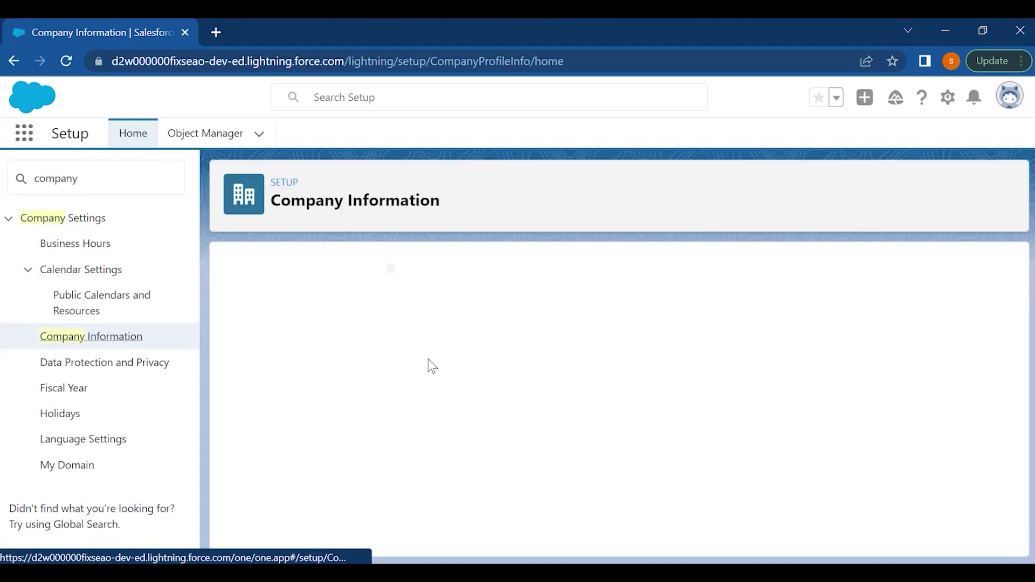
{"action": "scroll", "coordinate": [370, 364], "scroll_direction": "down", "scroll_amount": 3}
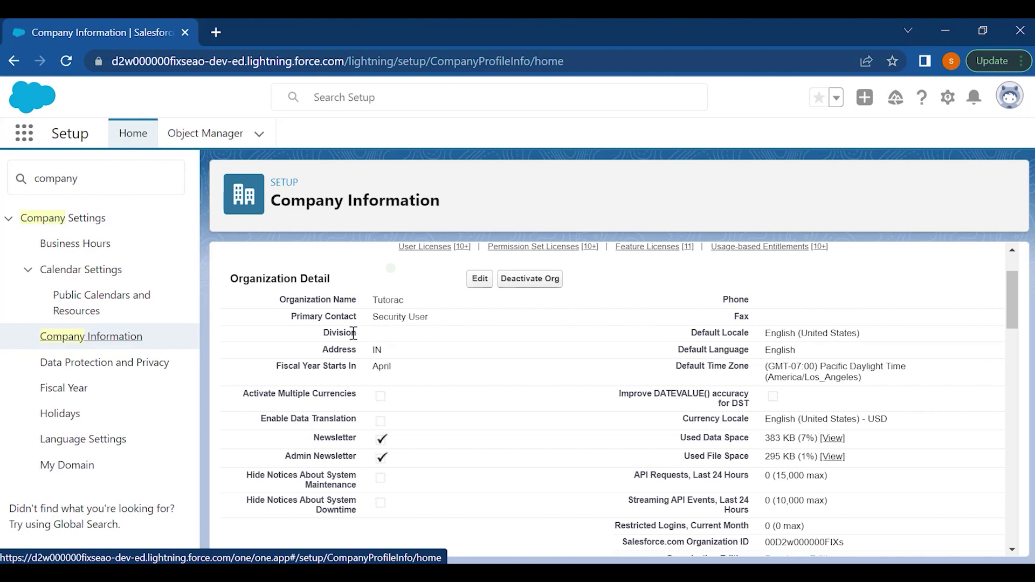
{"action": "left_click", "coordinate": [480, 279]}
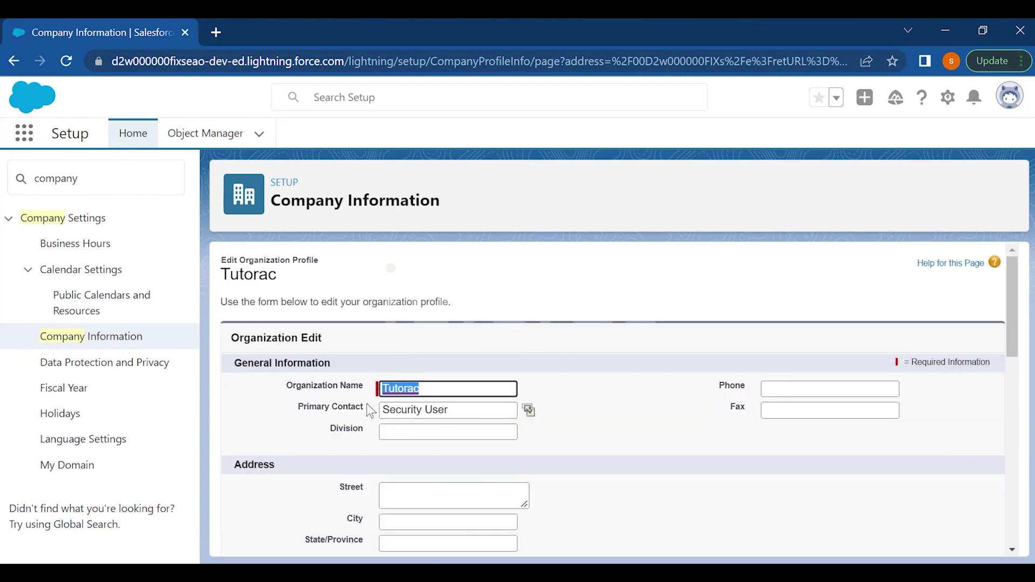
- Review the Tutorac form's General Information, Address and Locale Settings sections
{"action": "scroll", "coordinate": [361, 324], "scroll_direction": "down", "scroll_amount": 1}
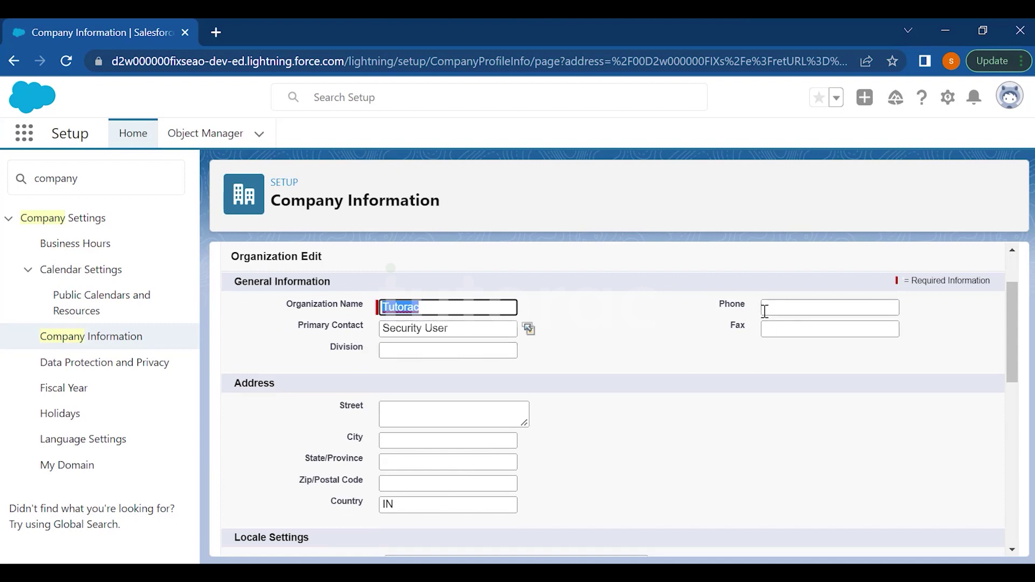
{"action": "scroll", "coordinate": [763, 363], "scroll_direction": "down", "scroll_amount": 1}
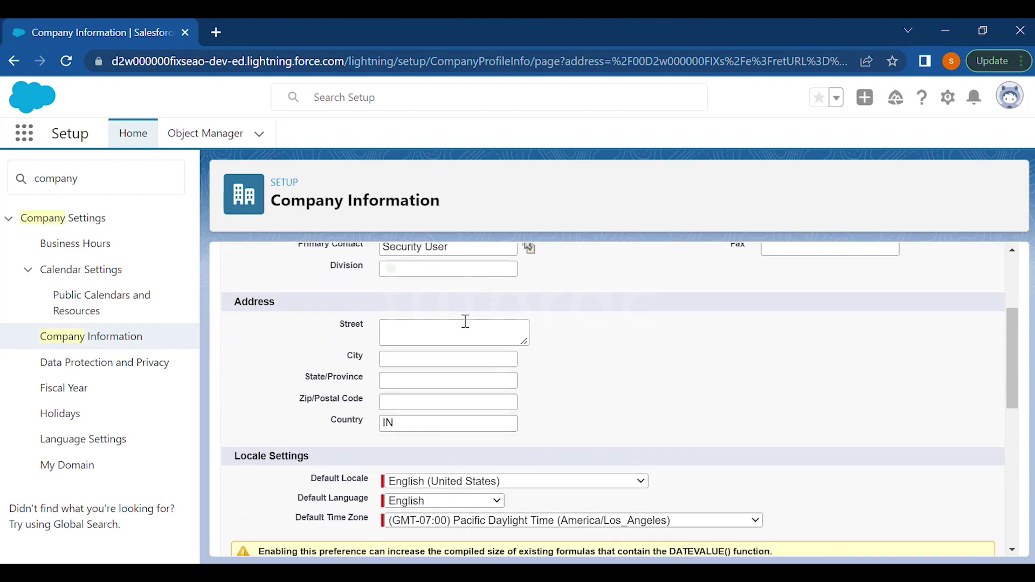
{"action": "scroll", "coordinate": [655, 339], "scroll_direction": "down", "scroll_amount": 1}
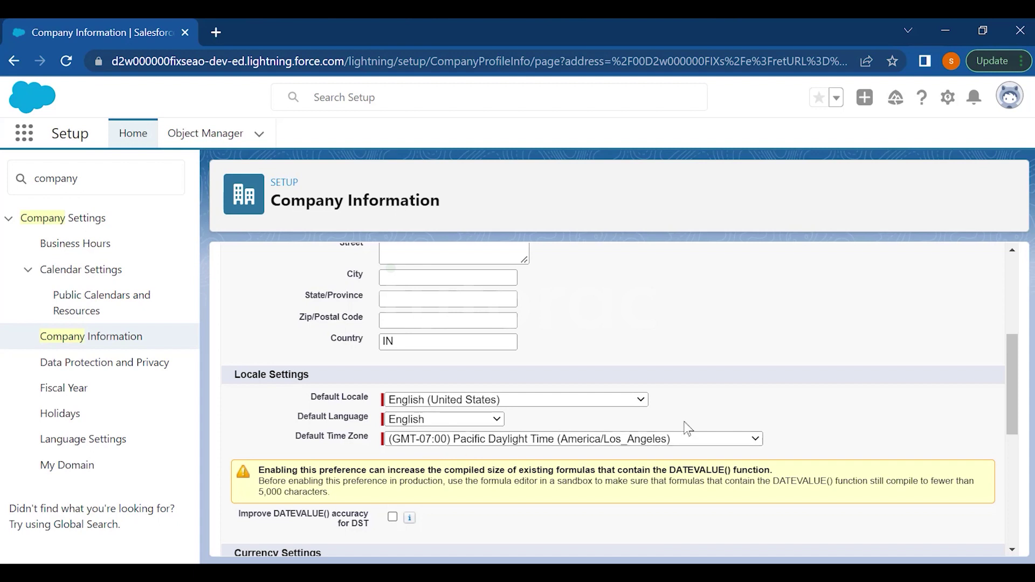
- Review Currency, Translation, Newsletter and Login Notification settings, then reach the User Licenses table
{"action": "scroll", "coordinate": [733, 394], "scroll_direction": "down", "scroll_amount": 2}
{"action": "scroll", "coordinate": [735, 393], "scroll_direction": "down", "scroll_amount": 2}
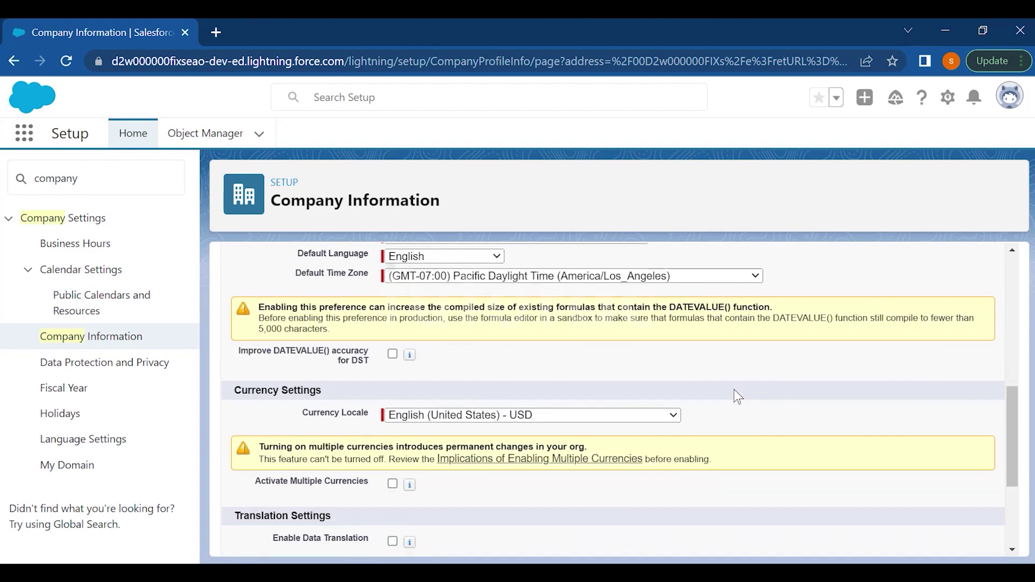
{"action": "scroll", "coordinate": [734, 391], "scroll_direction": "down", "scroll_amount": 3}
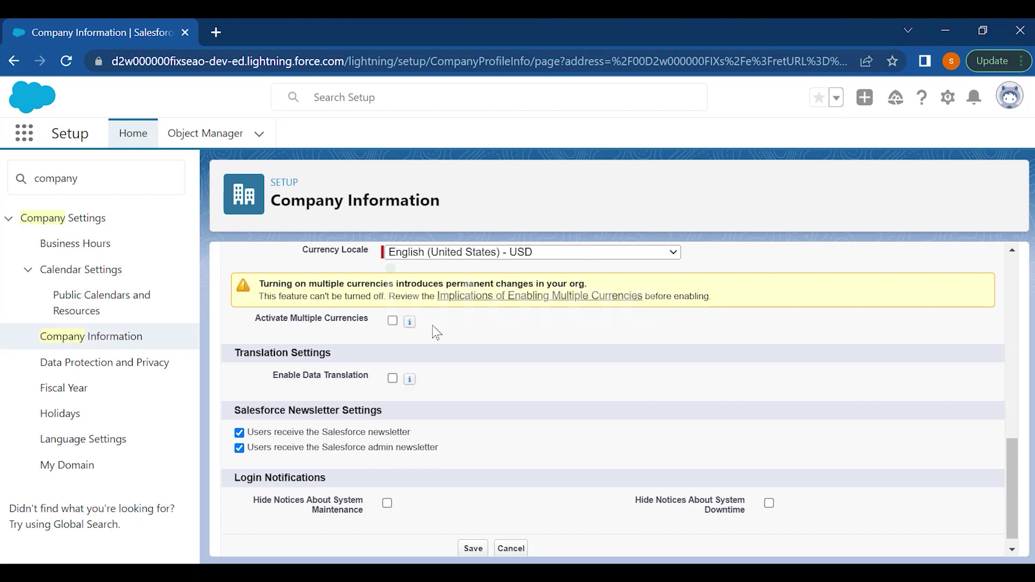
{"action": "scroll", "coordinate": [433, 326], "scroll_direction": "down", "scroll_amount": 1}
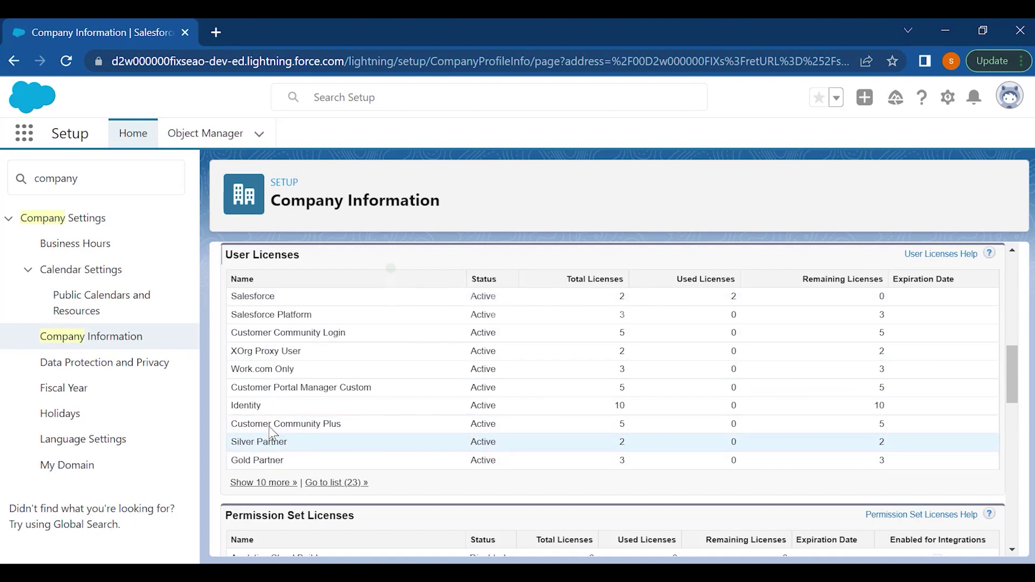
- Highlight the Total, Used and Remaining Licenses columns and Salesforce row, then reach Permission Set Licenses
{"action": "double_click", "coordinate": [570, 278]}
{"action": "left_click", "coordinate": [670, 282]}
{"action": "double_click", "coordinate": [681, 279]}
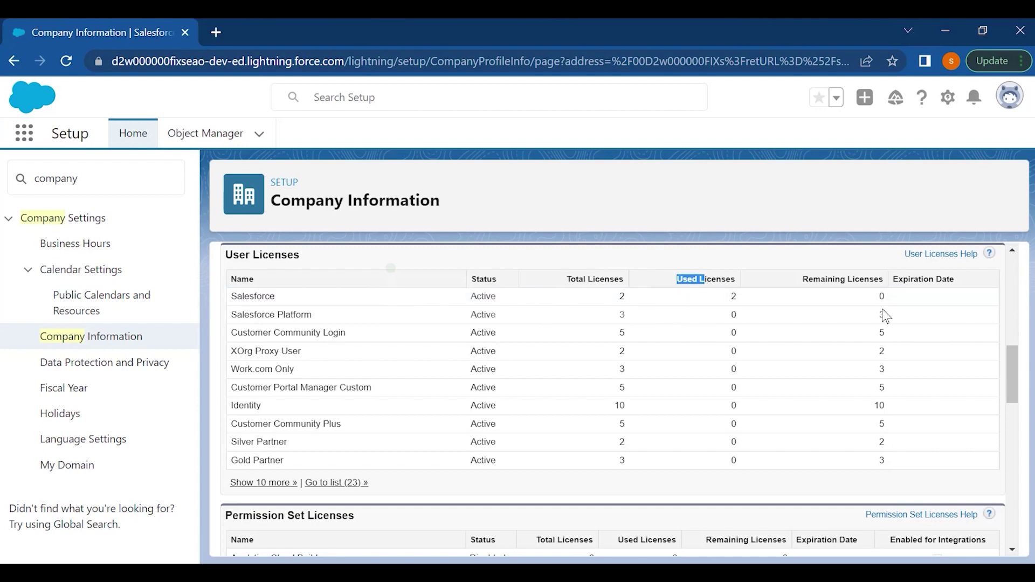
{"action": "left_click_drag", "start_coordinate": [803, 278], "coordinate": [853, 276]}
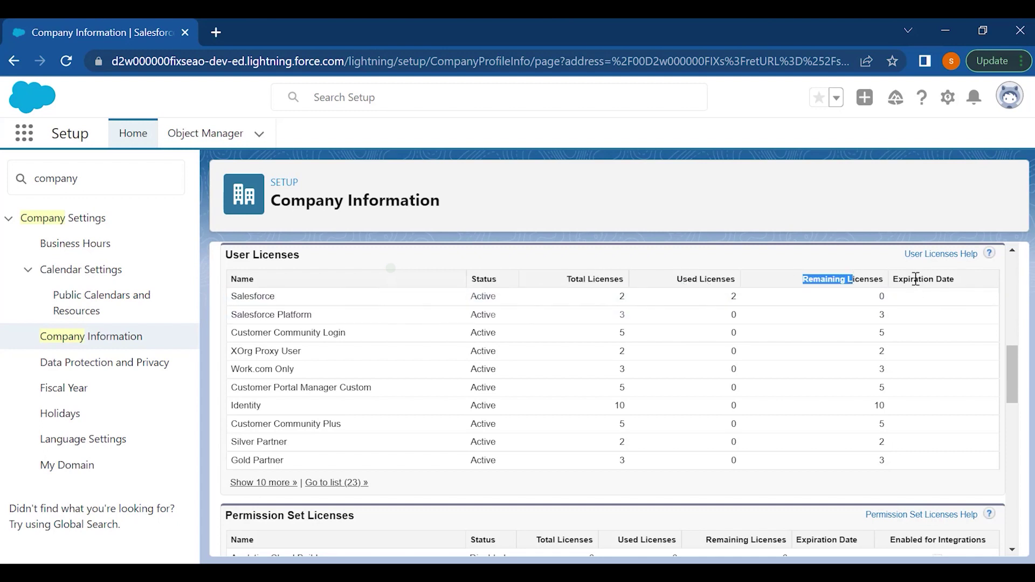
{"action": "double_click", "coordinate": [250, 296]}
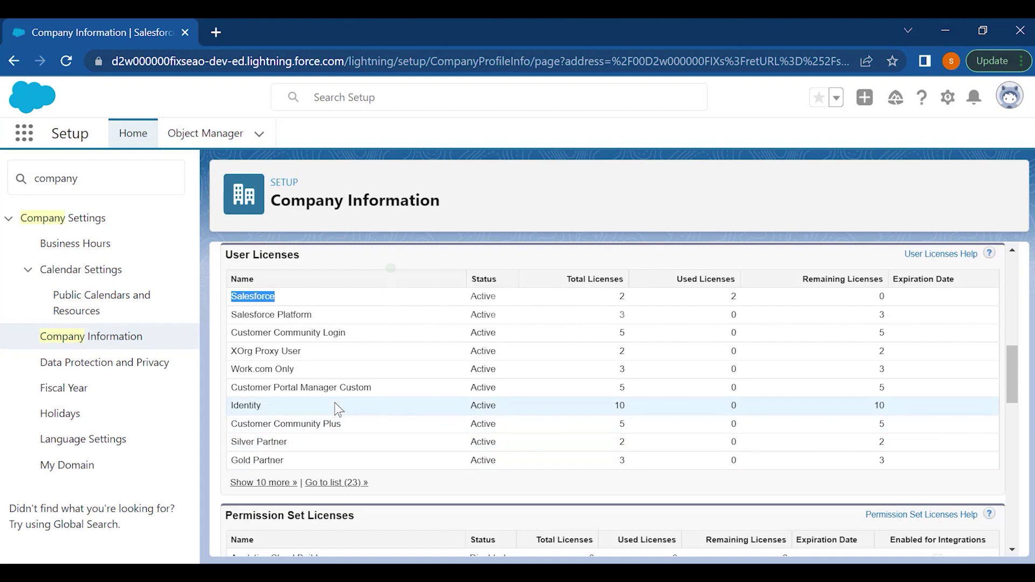
{"action": "scroll", "coordinate": [337, 409], "scroll_direction": "down", "scroll_amount": 5}
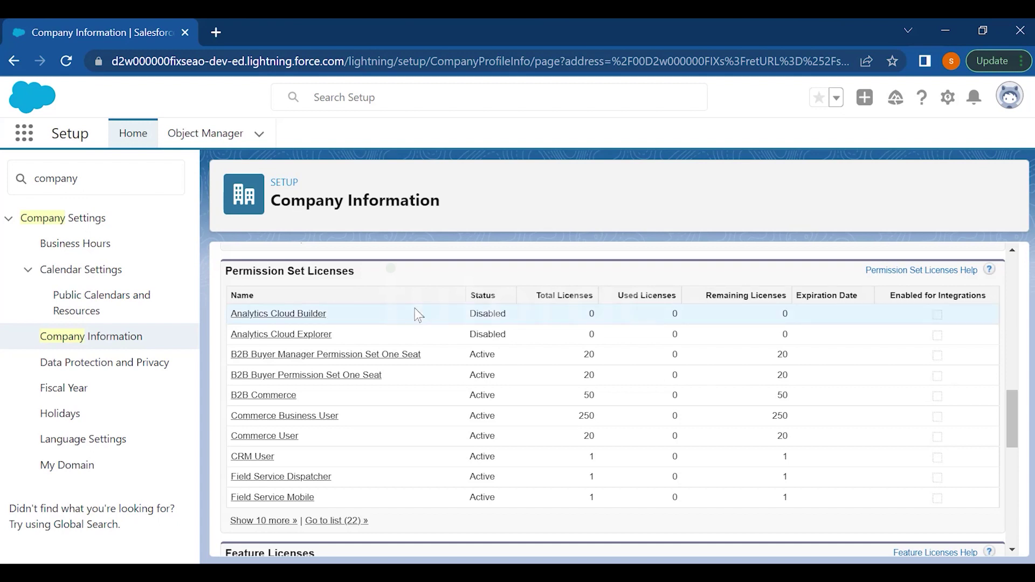
- Review the Feature Licenses and Usage-based Entitlements tables, then return up to the organization details
{"action": "scroll", "coordinate": [415, 311], "scroll_direction": "down", "scroll_amount": 5}
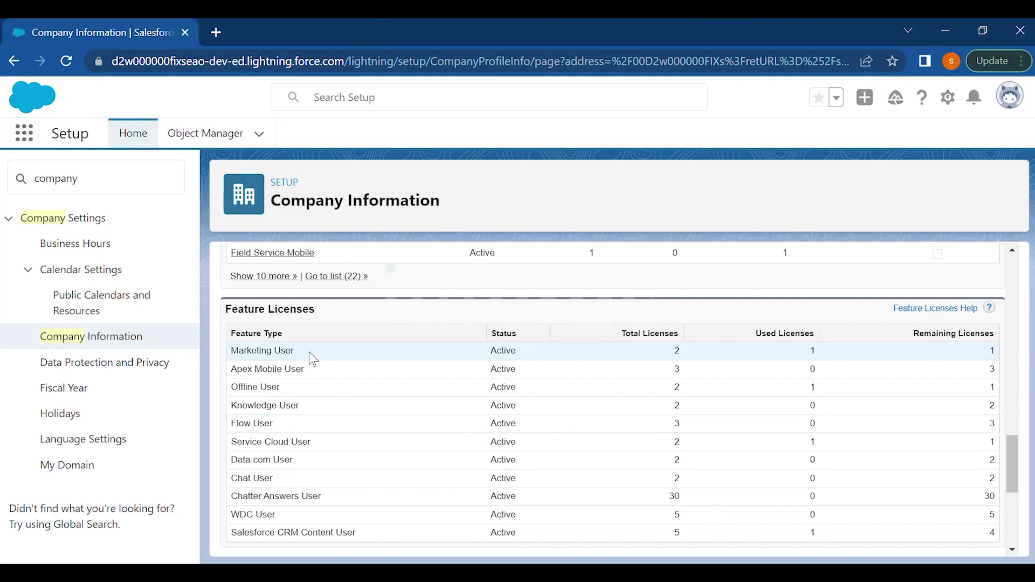
{"action": "scroll", "coordinate": [416, 386], "scroll_direction": "down", "scroll_amount": 5}
{"action": "scroll", "coordinate": [416, 386], "scroll_direction": "down", "scroll_amount": 1}
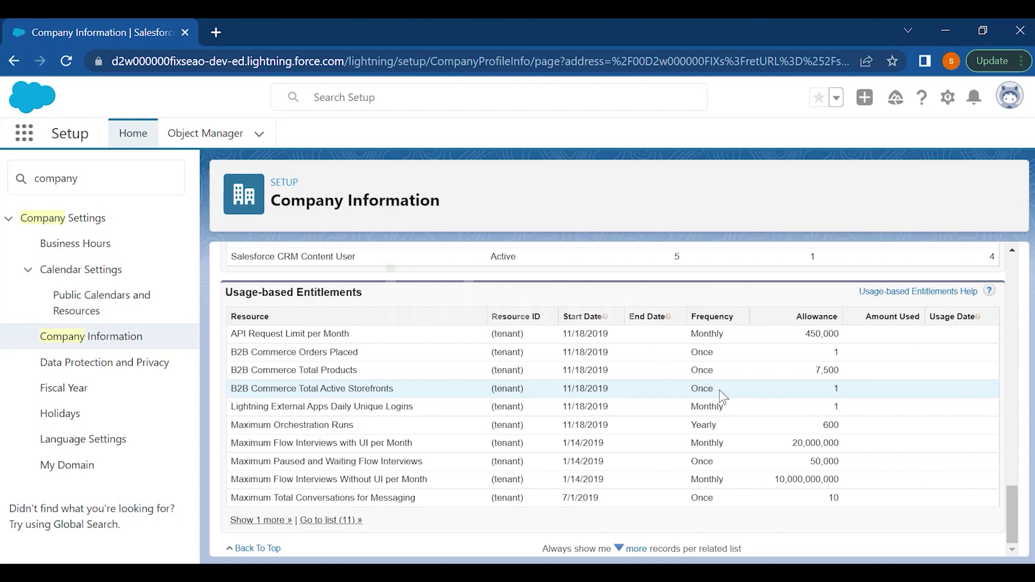
{"action": "scroll", "coordinate": [719, 390], "scroll_direction": "up", "scroll_amount": 20}
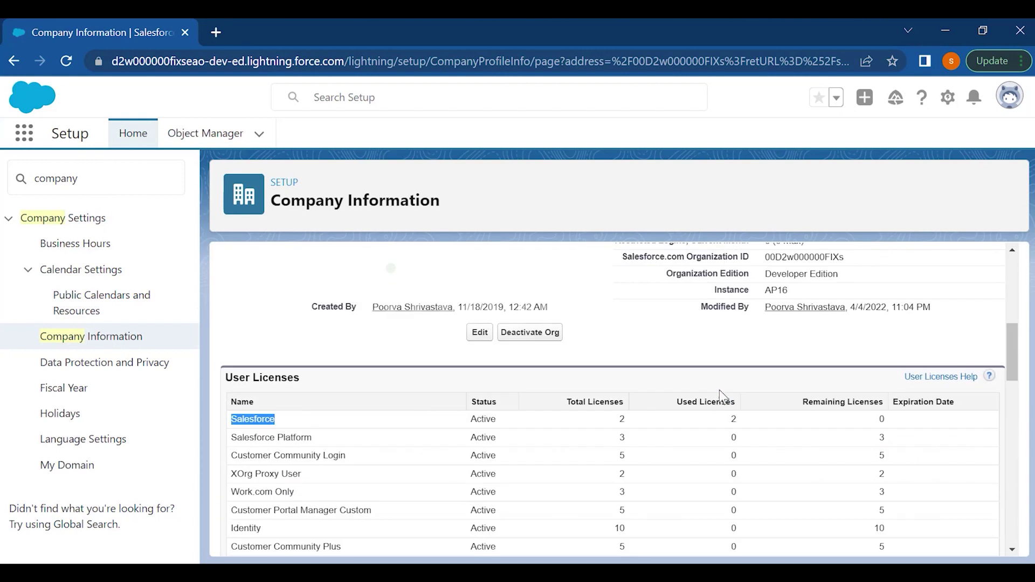
{"action": "left_click_drag", "start_coordinate": [304, 195], "coordinate": [442, 190]}
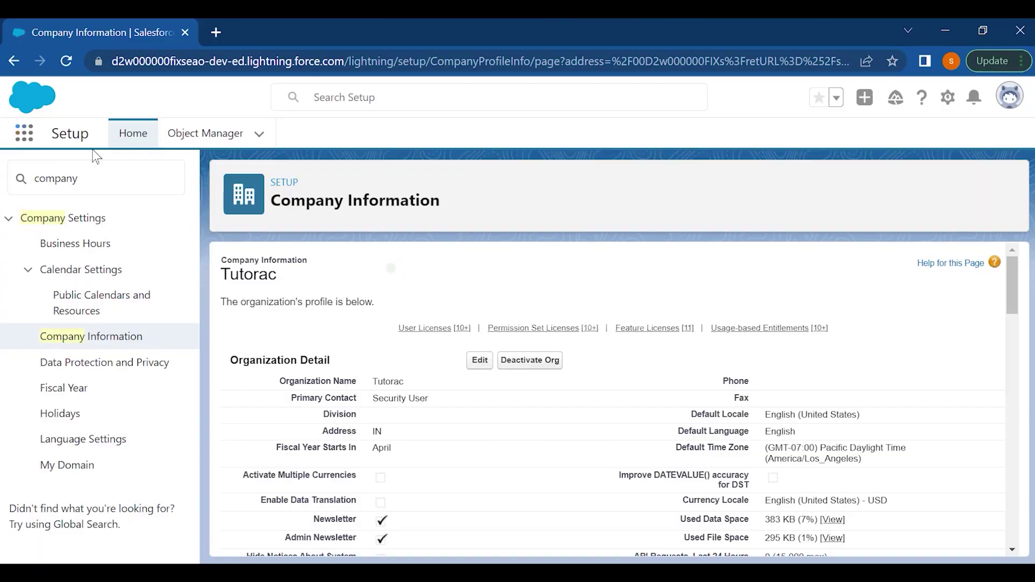
{"action": "double_click", "coordinate": [48, 184]}
{"action": "type", "text": "chatter"}
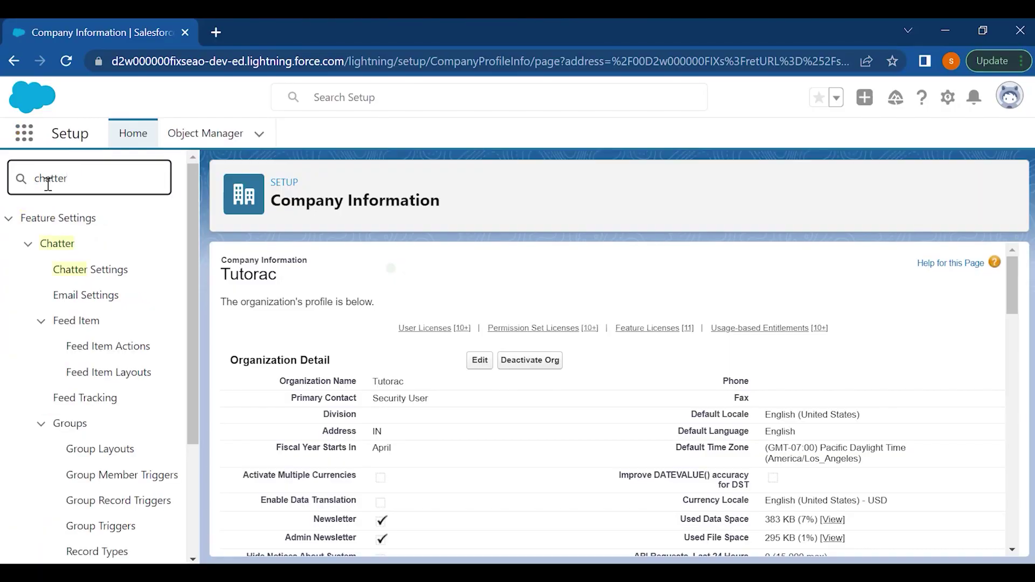
{"action": "left_click", "coordinate": [110, 281]}
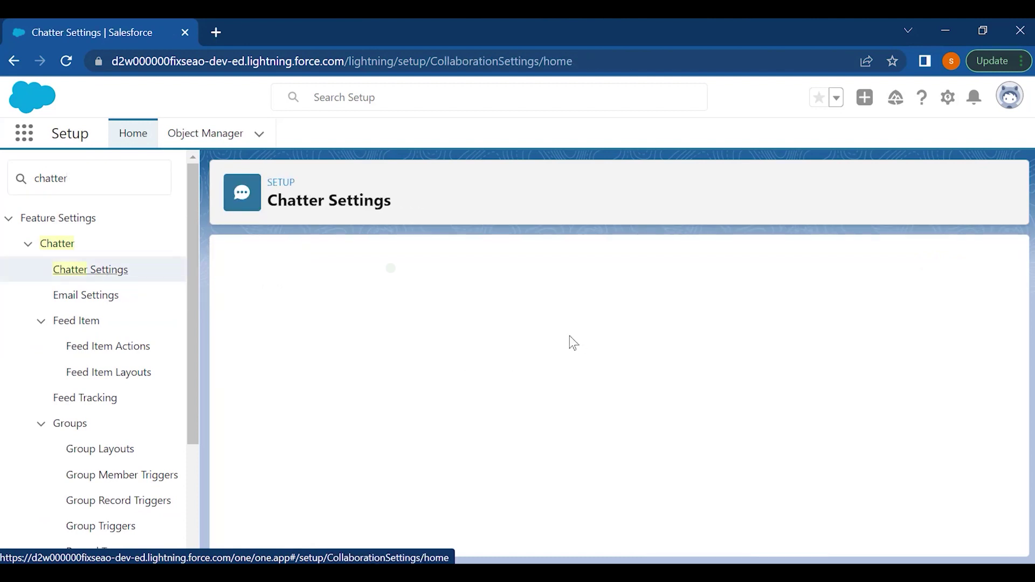
{"action": "scroll", "coordinate": [481, 371], "scroll_direction": "down", "scroll_amount": 2}
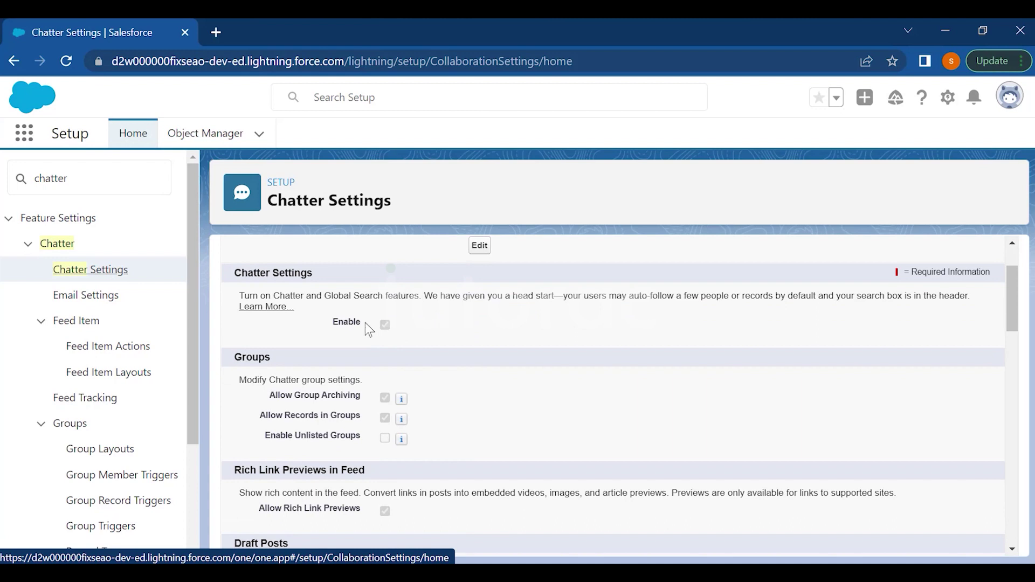
{"action": "scroll", "coordinate": [360, 328], "scroll_direction": "down", "scroll_amount": 2}
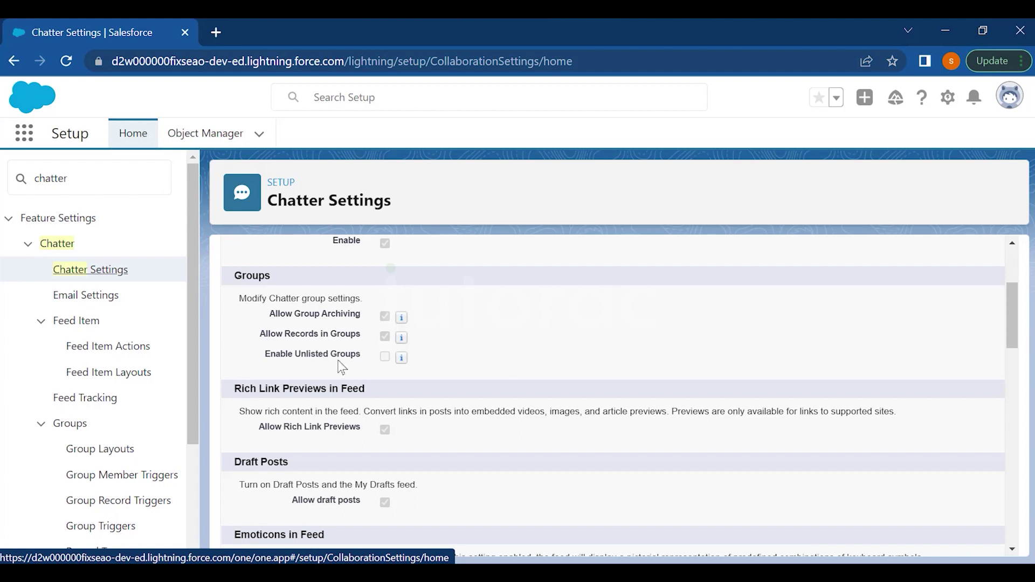
{"action": "mouse_move", "coordinate": [399, 321]}
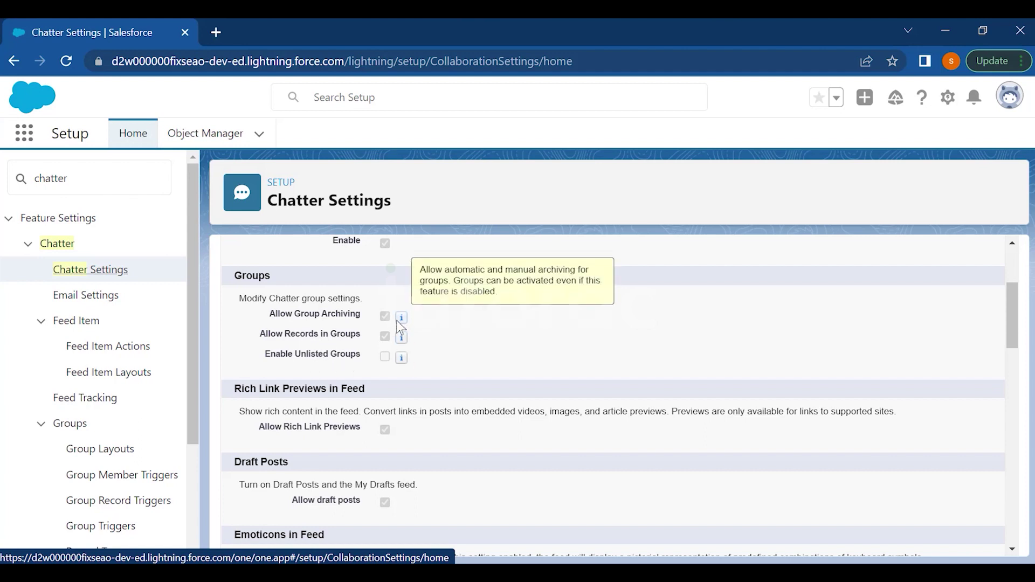
{"action": "scroll", "coordinate": [506, 330], "scroll_direction": "down", "scroll_amount": 3}
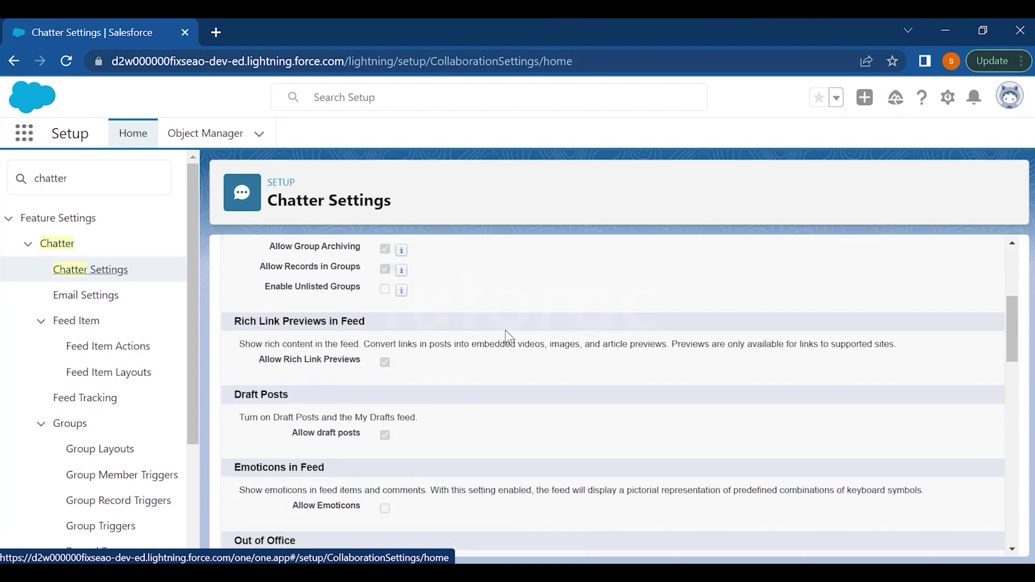
{"action": "scroll", "coordinate": [506, 331], "scroll_direction": "down", "scroll_amount": 5}
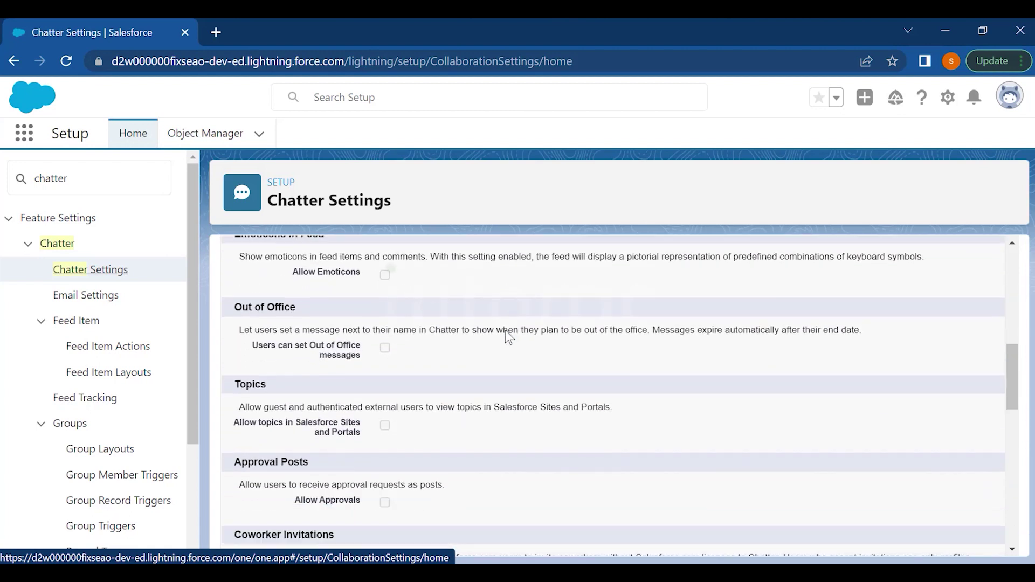
{"action": "scroll", "coordinate": [506, 330], "scroll_direction": "down", "scroll_amount": 5}
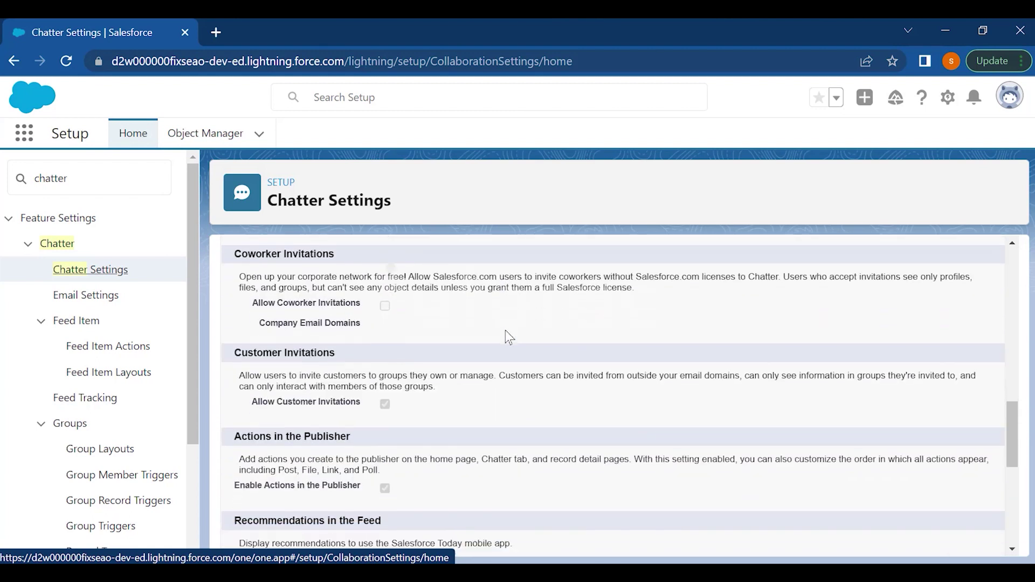
{"action": "scroll", "coordinate": [506, 331], "scroll_direction": "down", "scroll_amount": 4}
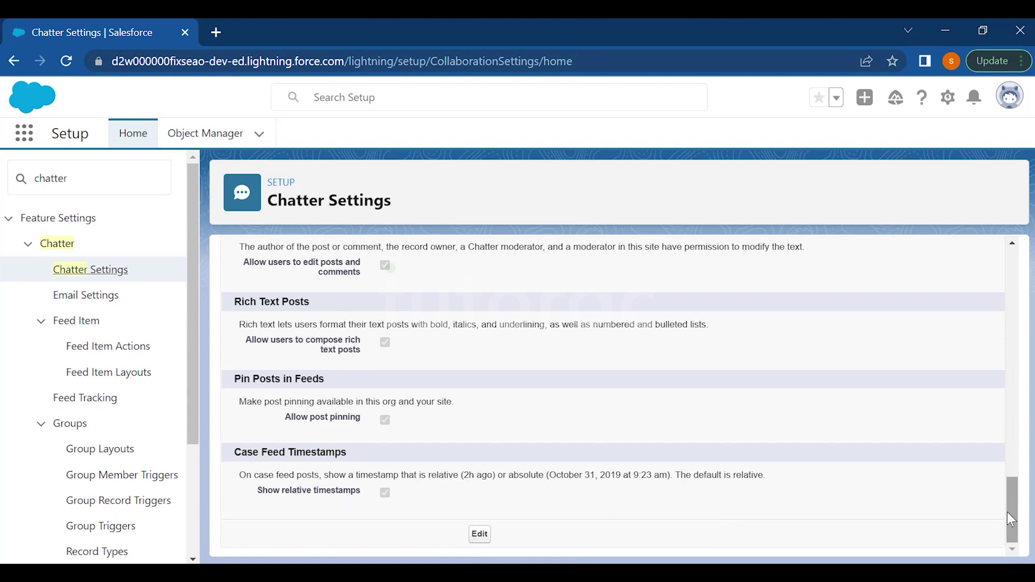
{"action": "left_click_drag", "start_coordinate": [1021, 520], "coordinate": [985, 219]}
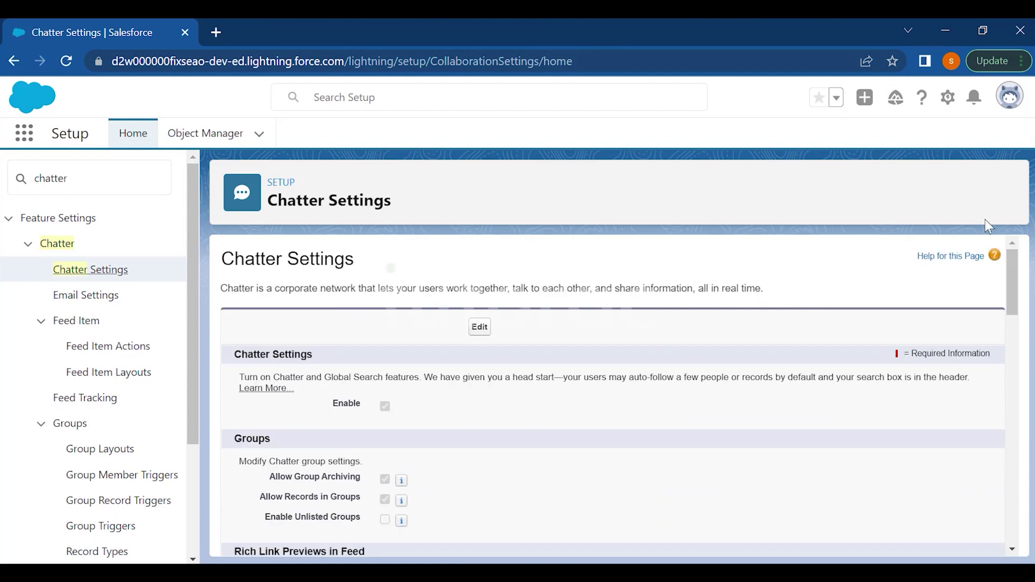
- Launch the Salesforce Chatter app from the App Launcher and go to its Chatter feed
{"action": "left_click", "coordinate": [22, 141]}
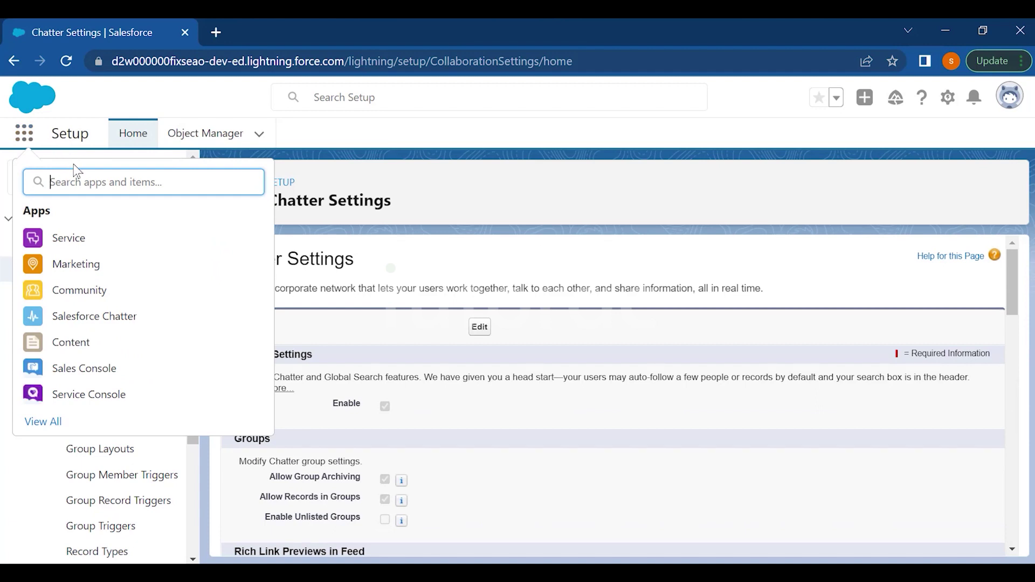
{"action": "type", "text": "chatter"}
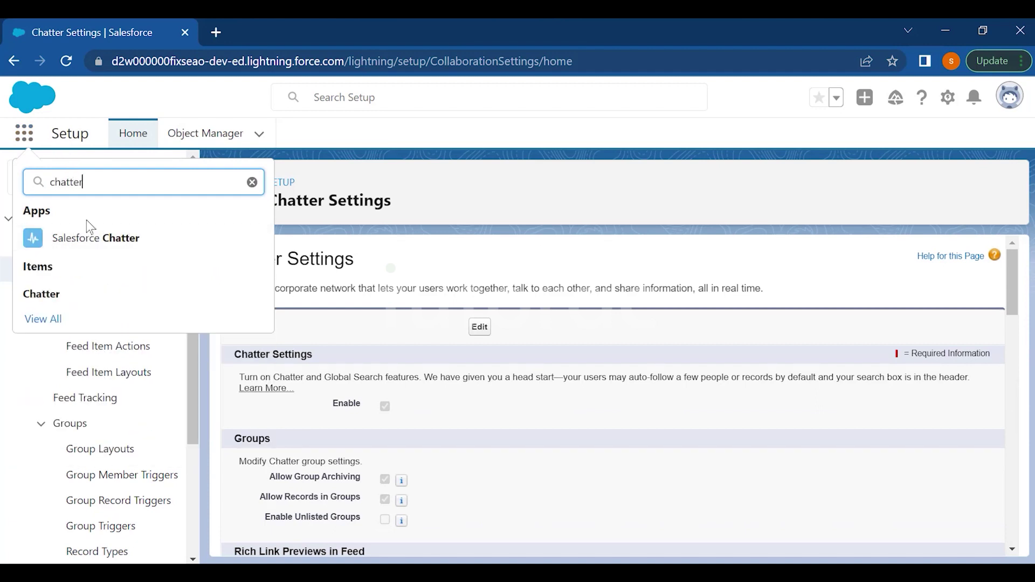
{"action": "left_click", "coordinate": [92, 243]}
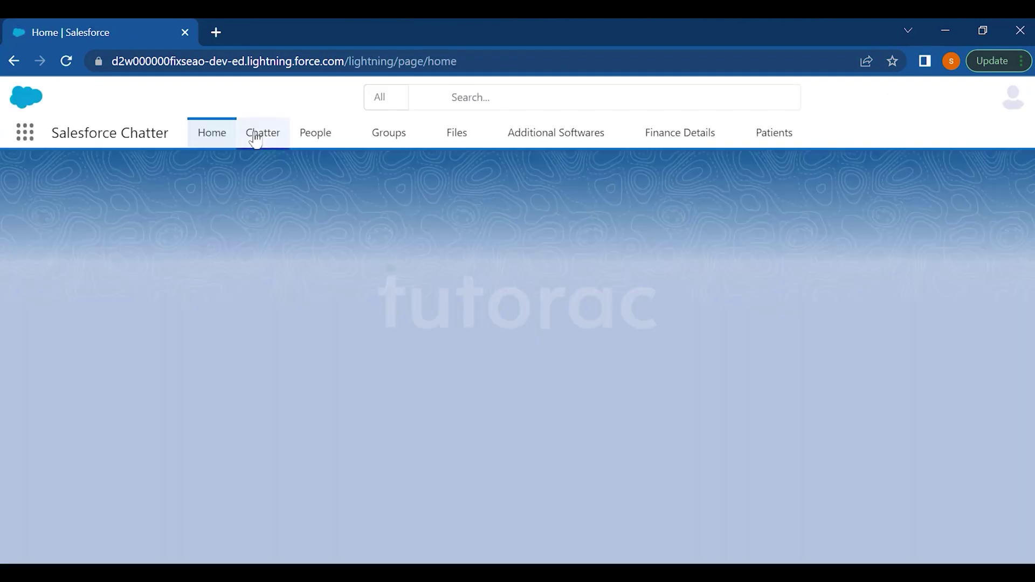
{"action": "left_click", "coordinate": [262, 134]}
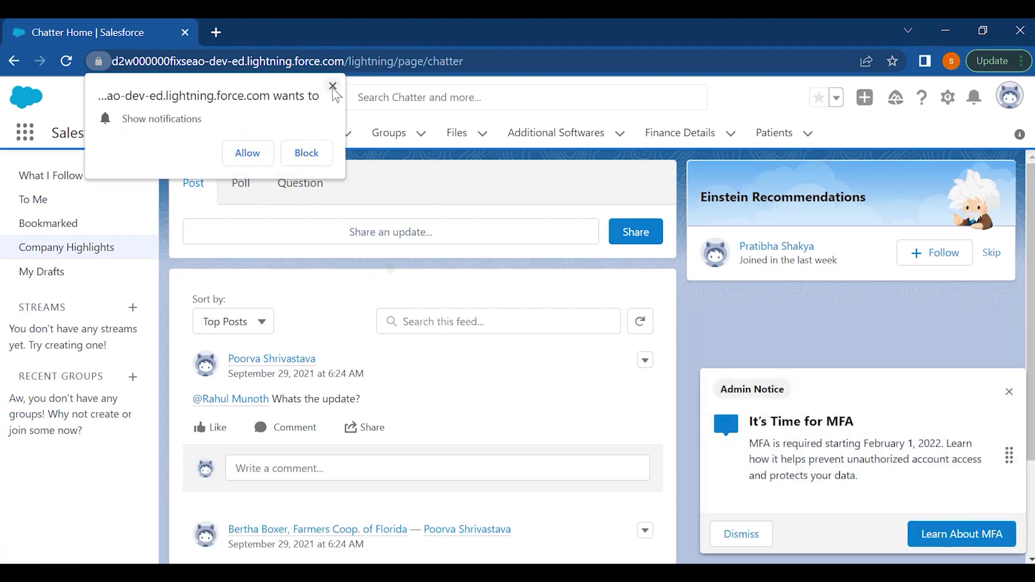
- Share a 'Hi' post mentioning Security User to the Chatter feed
{"action": "left_click", "coordinate": [332, 86]}
{"action": "left_click", "coordinate": [274, 228]}
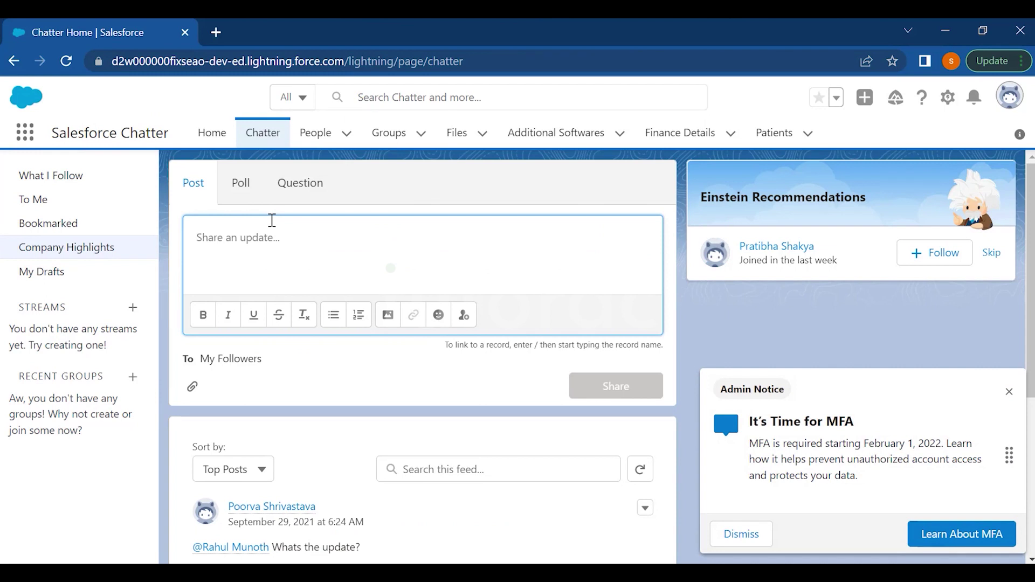
{"action": "type", "text": "@se"}
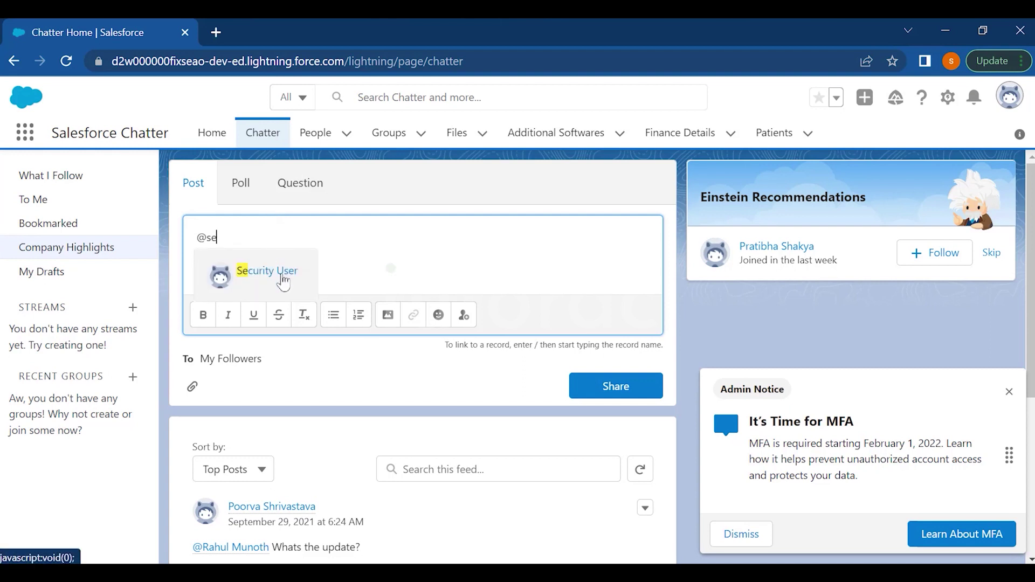
{"action": "left_click", "coordinate": [243, 270]}
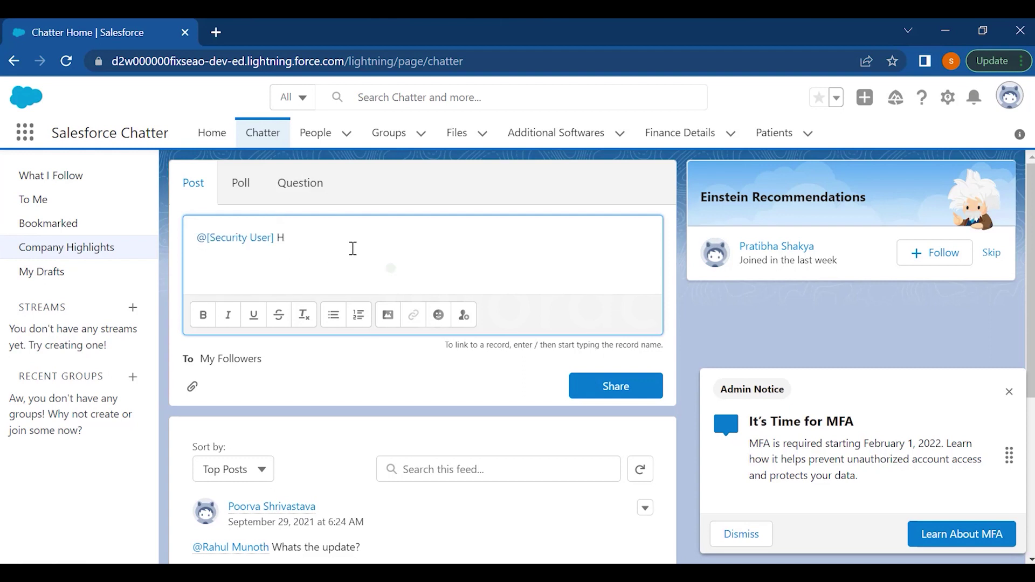
{"action": "left_click", "coordinate": [583, 381]}
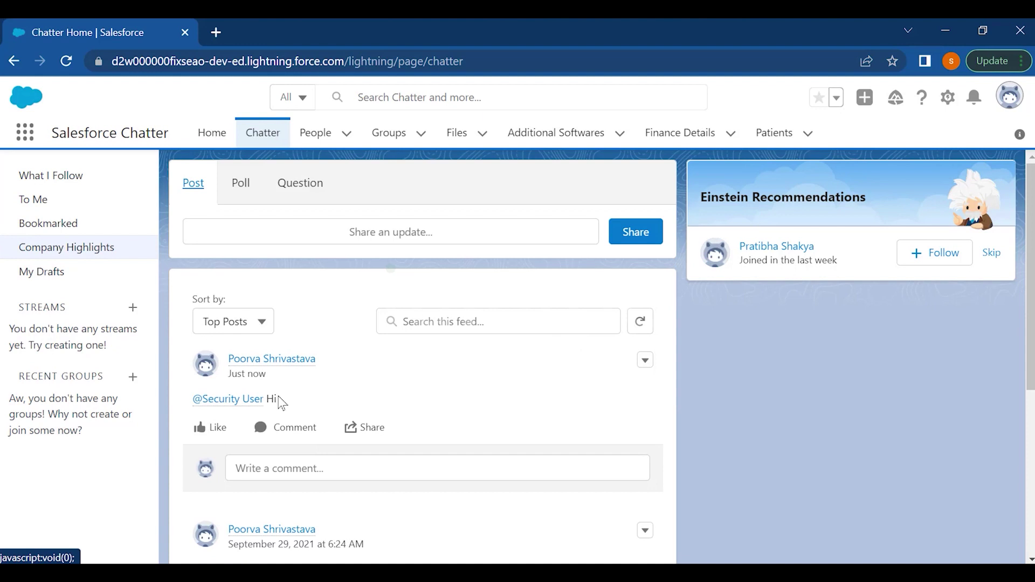
- Switch the publisher to the Poll form, then to the Question form
{"action": "left_click", "coordinate": [240, 183]}
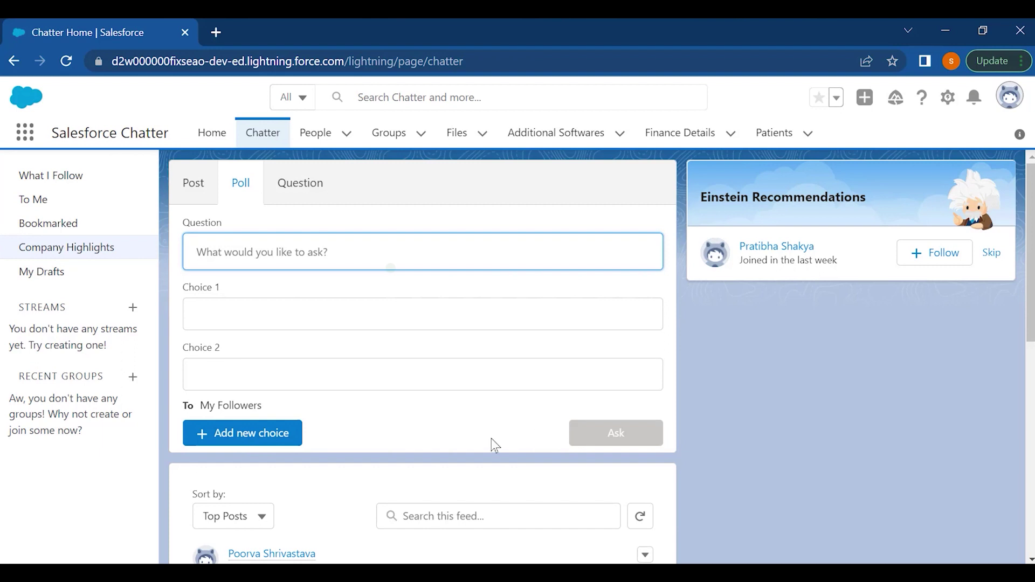
{"action": "left_click", "coordinate": [283, 184]}
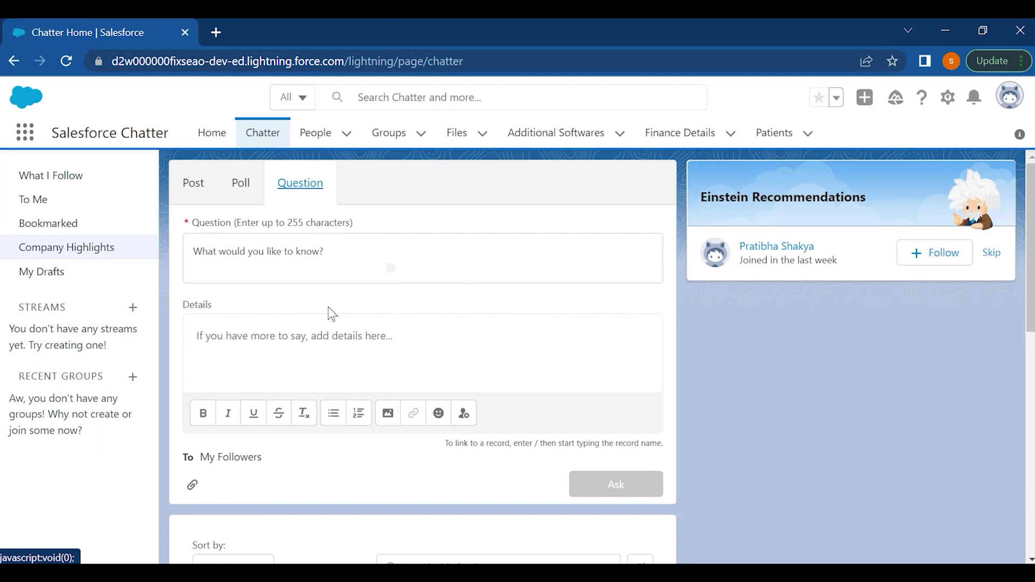
{"action": "scroll", "coordinate": [342, 308], "scroll_direction": "down", "scroll_amount": 5}
{"action": "scroll", "coordinate": [343, 310], "scroll_direction": "up", "scroll_amount": 5}
- Browse the To Me, Bookmarked and Company Highlights feeds, ending on My Drafts
{"action": "left_click", "coordinate": [61, 209]}
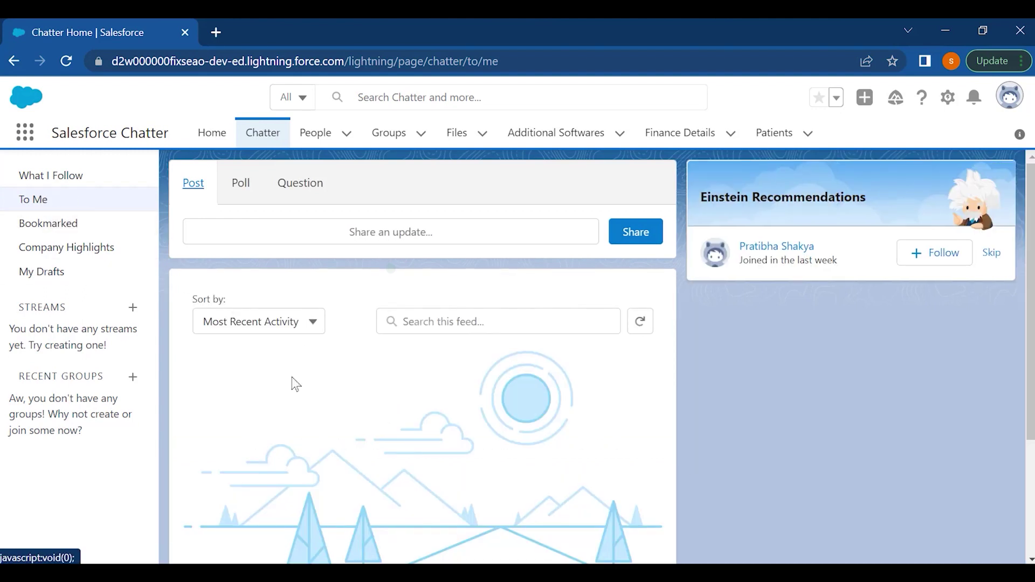
{"action": "left_click", "coordinate": [70, 225]}
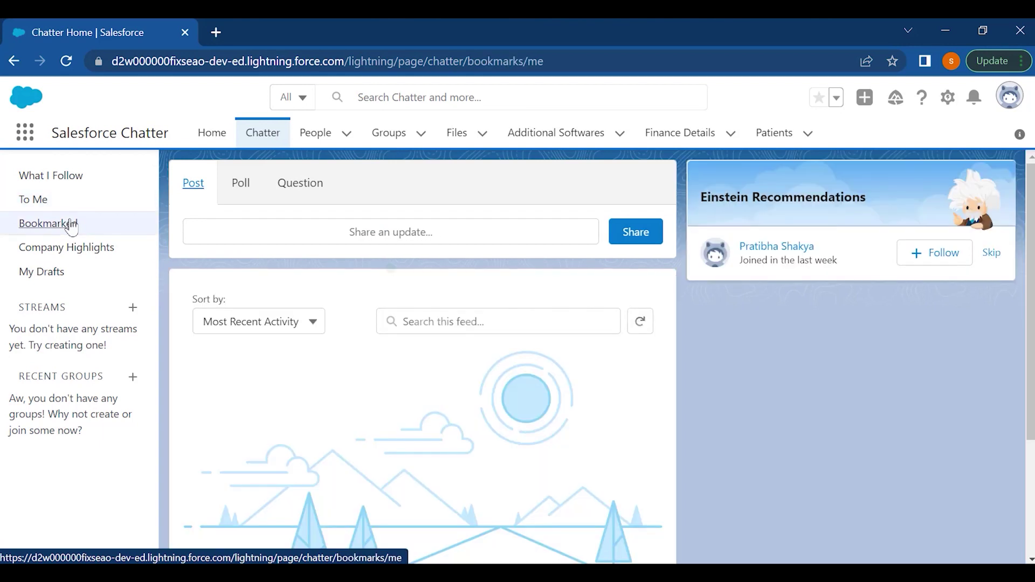
{"action": "left_click", "coordinate": [77, 253]}
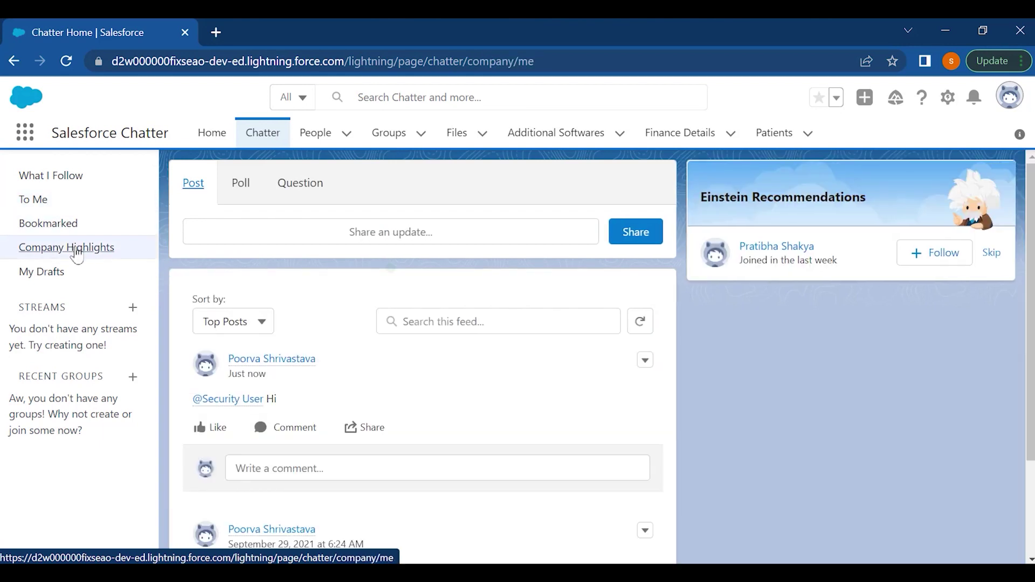
{"action": "scroll", "coordinate": [487, 368], "scroll_direction": "down", "scroll_amount": 5}
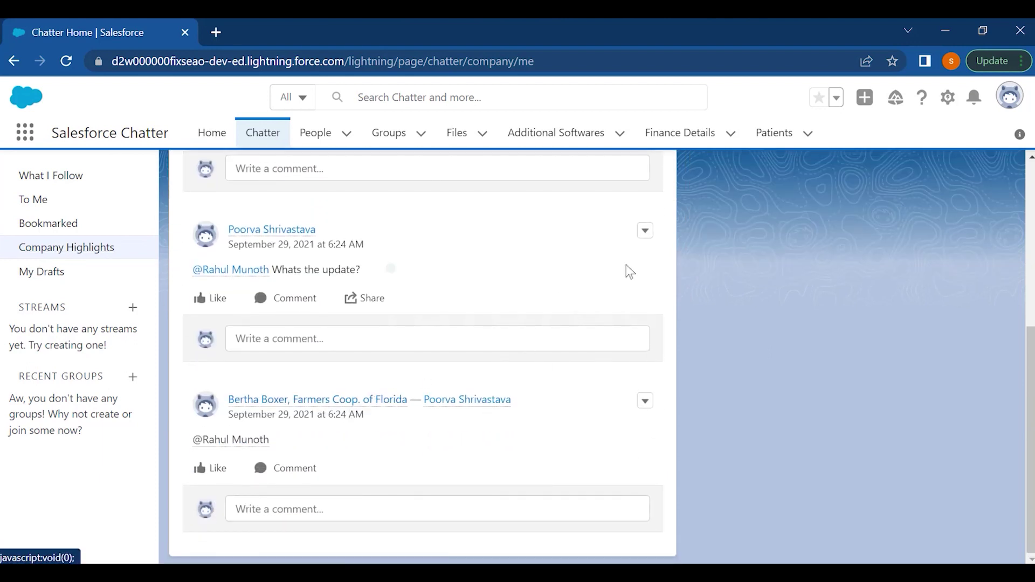
{"action": "scroll", "coordinate": [467, 313], "scroll_direction": "up", "scroll_amount": 3}
{"action": "scroll", "coordinate": [481, 298], "scroll_direction": "down", "scroll_amount": 3}
{"action": "scroll", "coordinate": [480, 299], "scroll_direction": "up", "scroll_amount": 5}
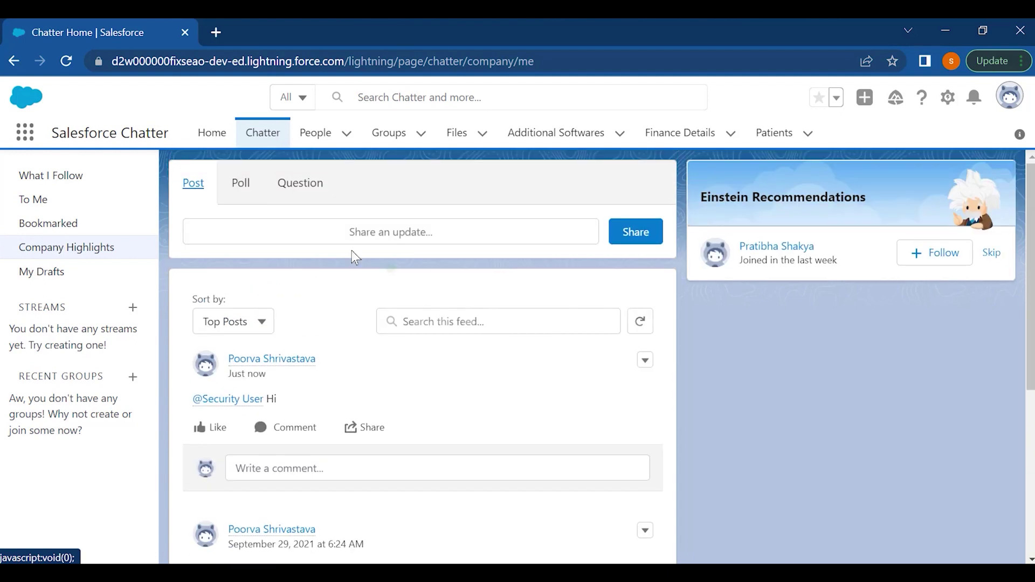
{"action": "left_click", "coordinate": [72, 270]}
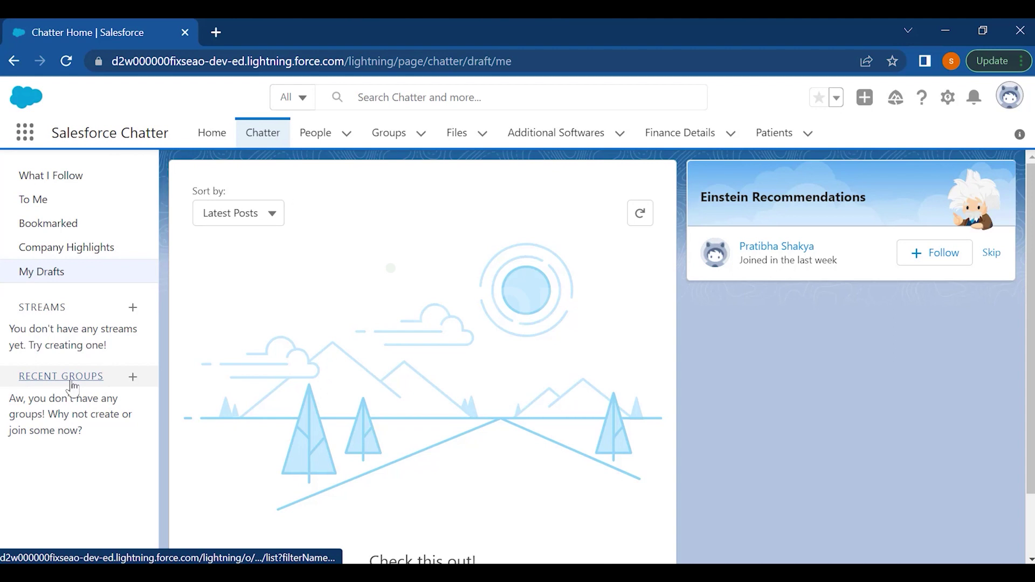
- Check Recent Groups, open the first person's profile from People, then return to Chatter home
{"action": "left_click", "coordinate": [72, 376]}
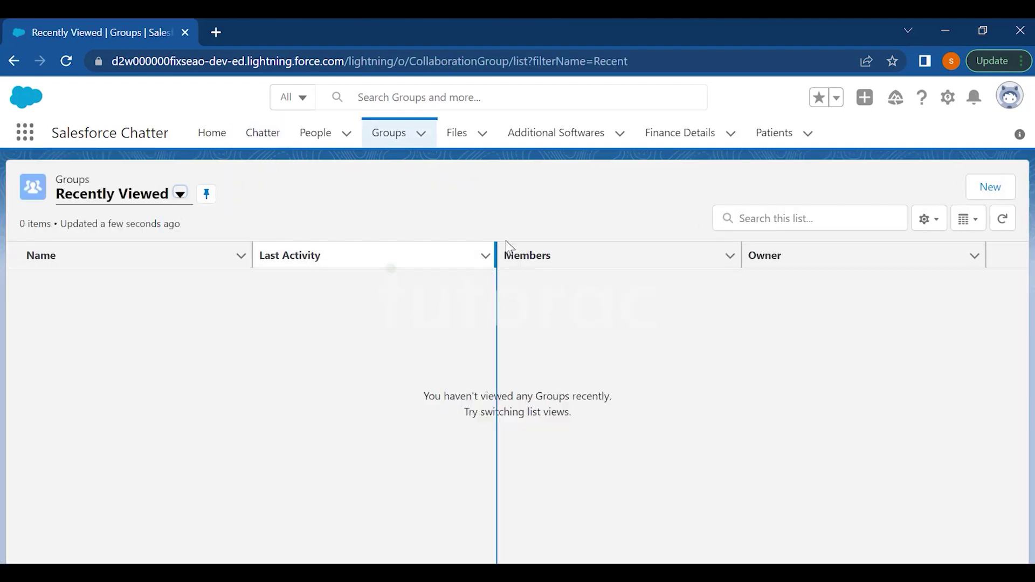
{"action": "left_click", "coordinate": [262, 134]}
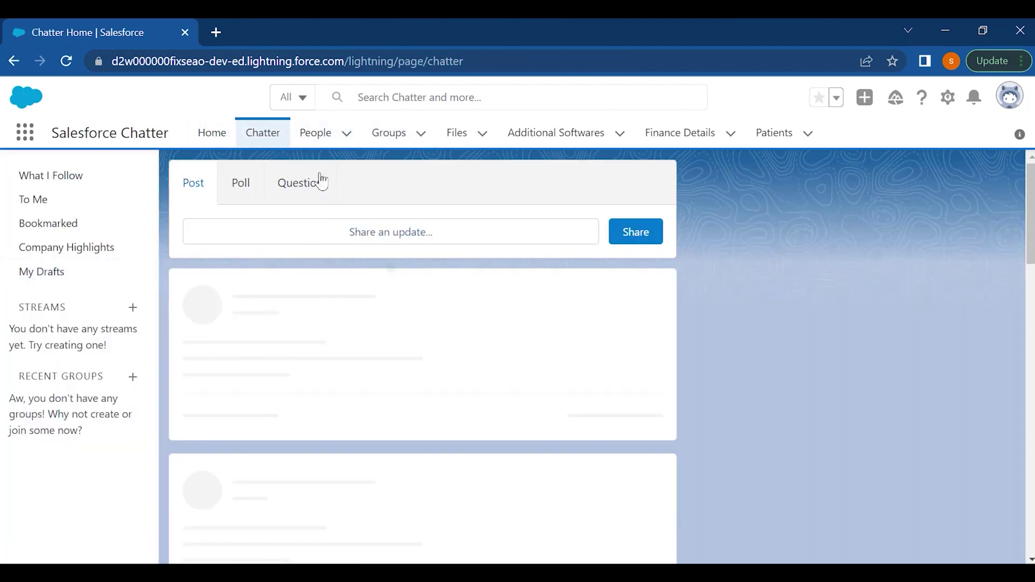
{"action": "left_click", "coordinate": [319, 136]}
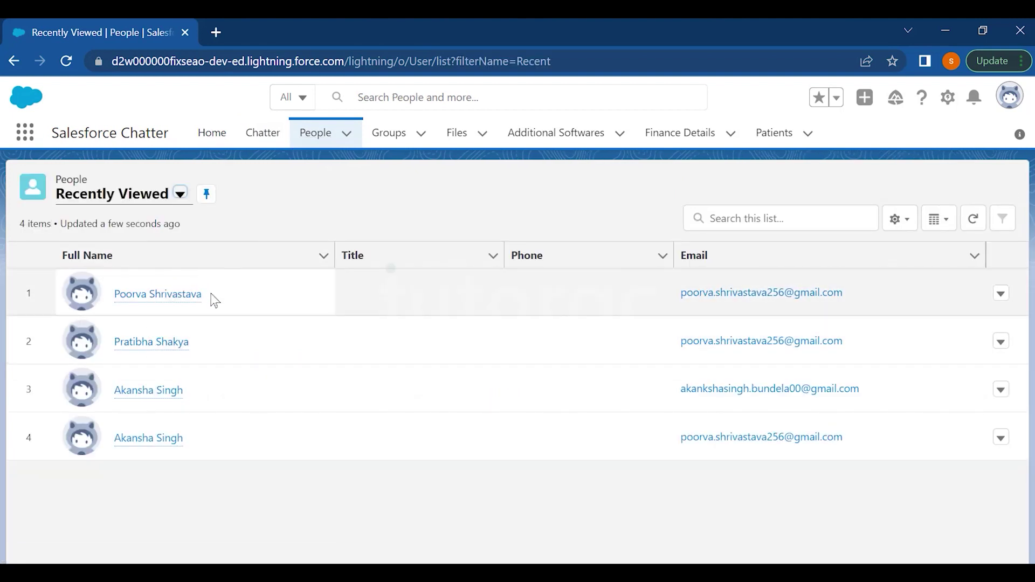
{"action": "left_click", "coordinate": [182, 298]}
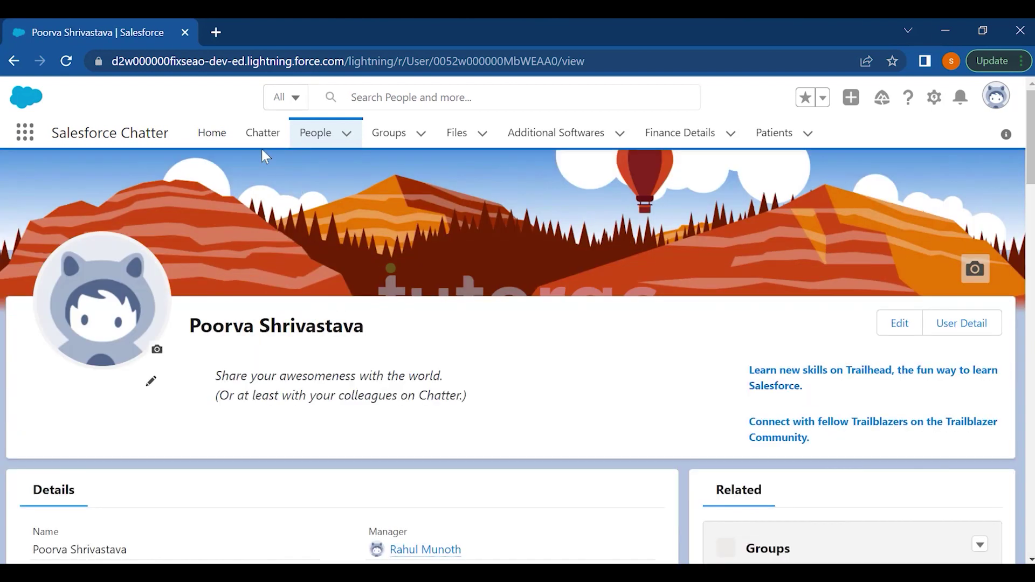
{"action": "left_click", "coordinate": [262, 133]}
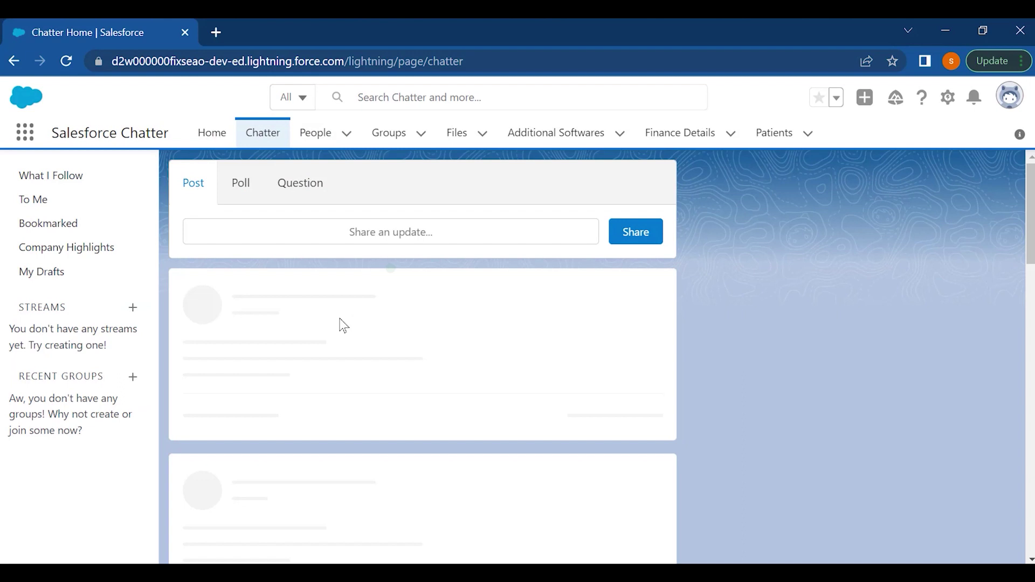